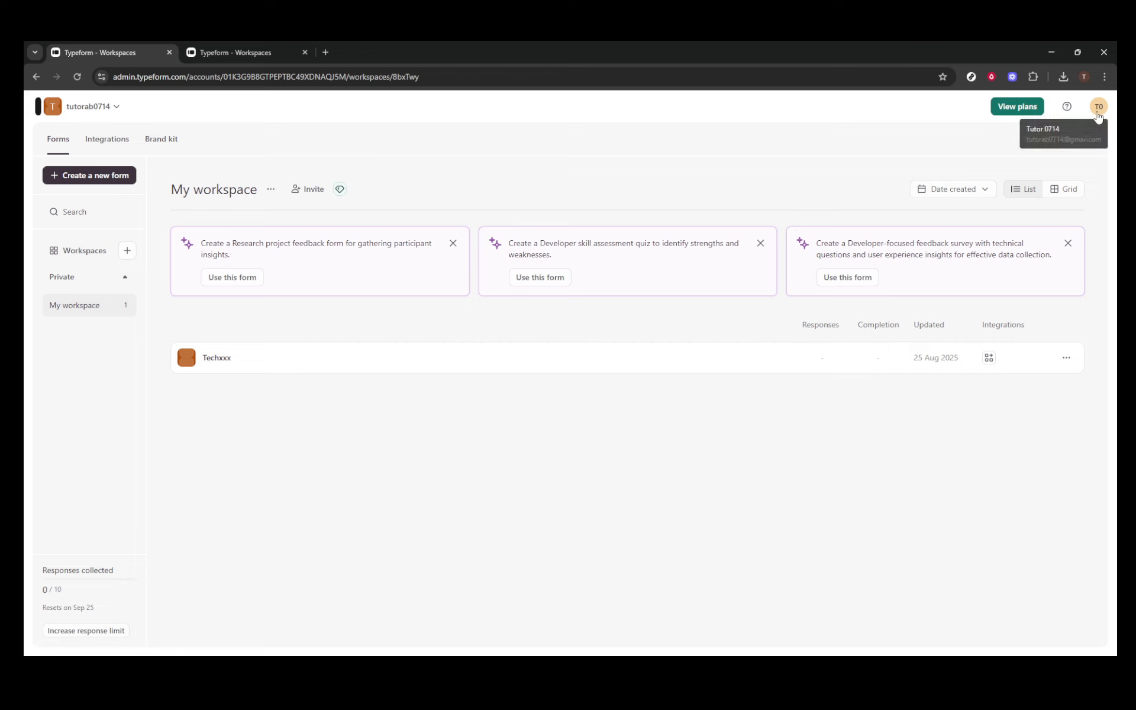
Check the account menu and new-form screen, then open the Technical Test quiz from Workspaces.
{"action": "left_click", "coordinate": [1098, 107]}
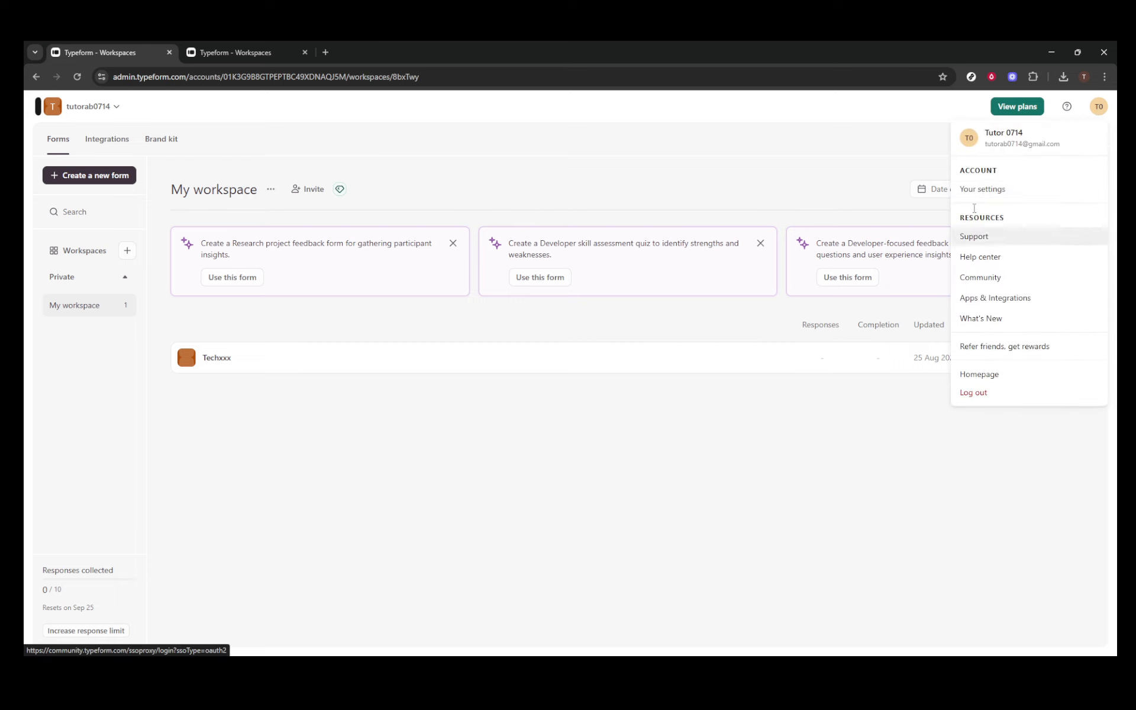
{"action": "left_click", "coordinate": [452, 115]}
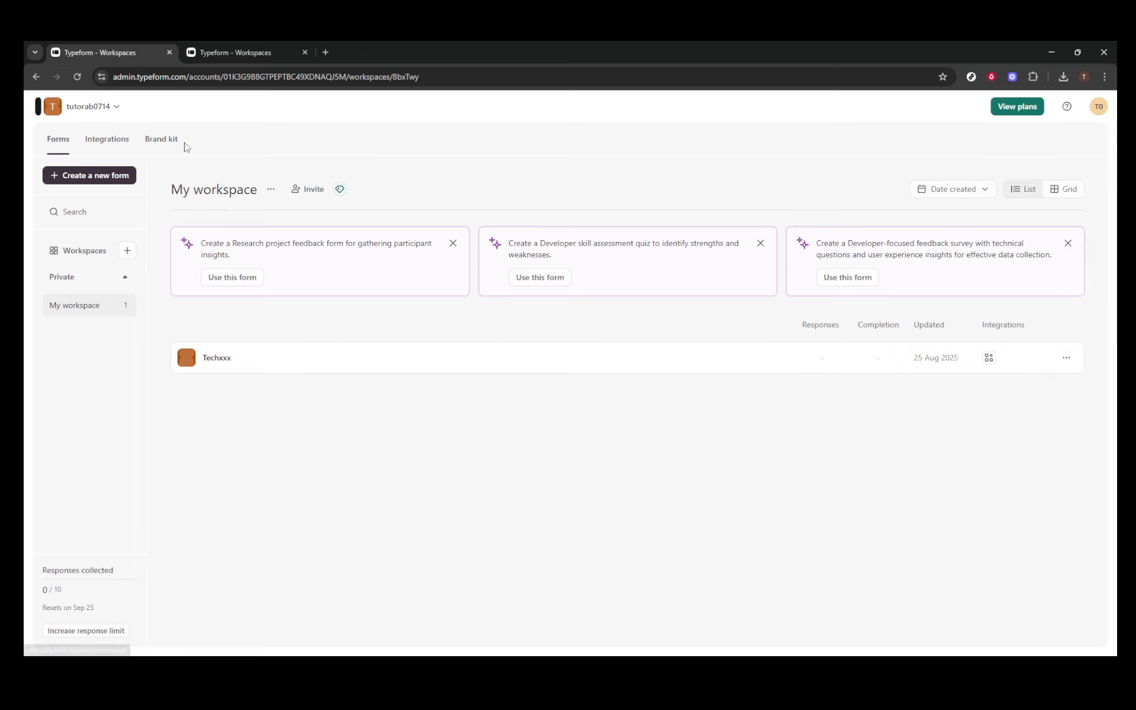
{"action": "left_click", "coordinate": [84, 176]}
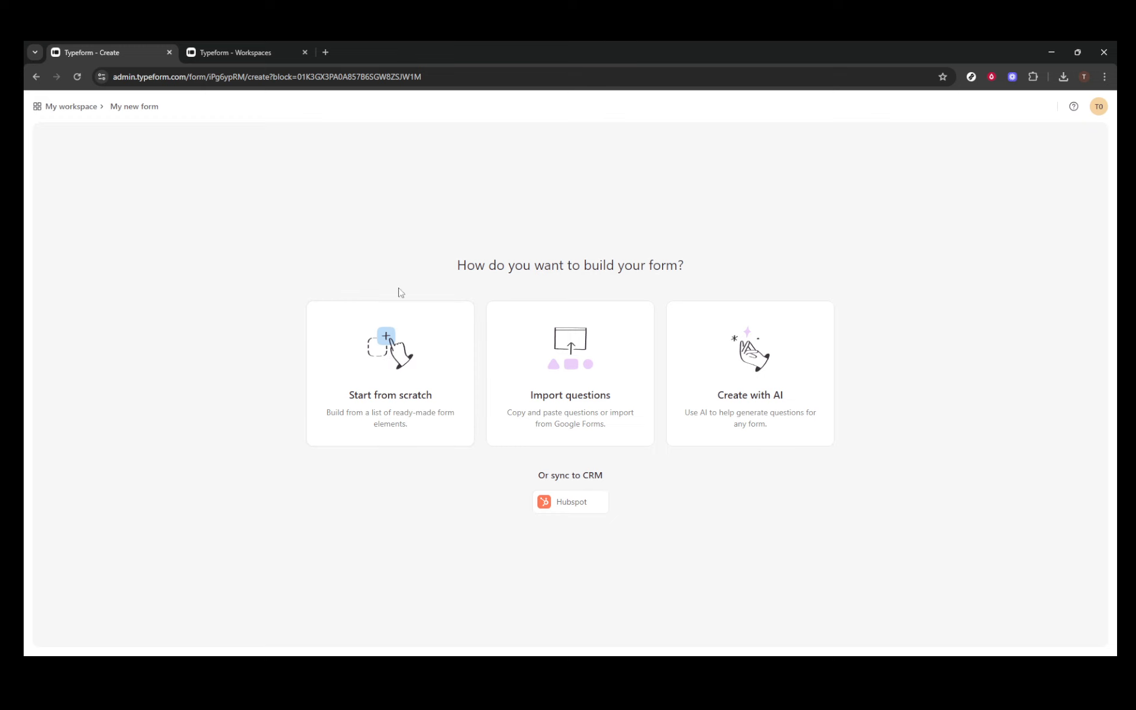
{"action": "left_click", "coordinate": [231, 52]}
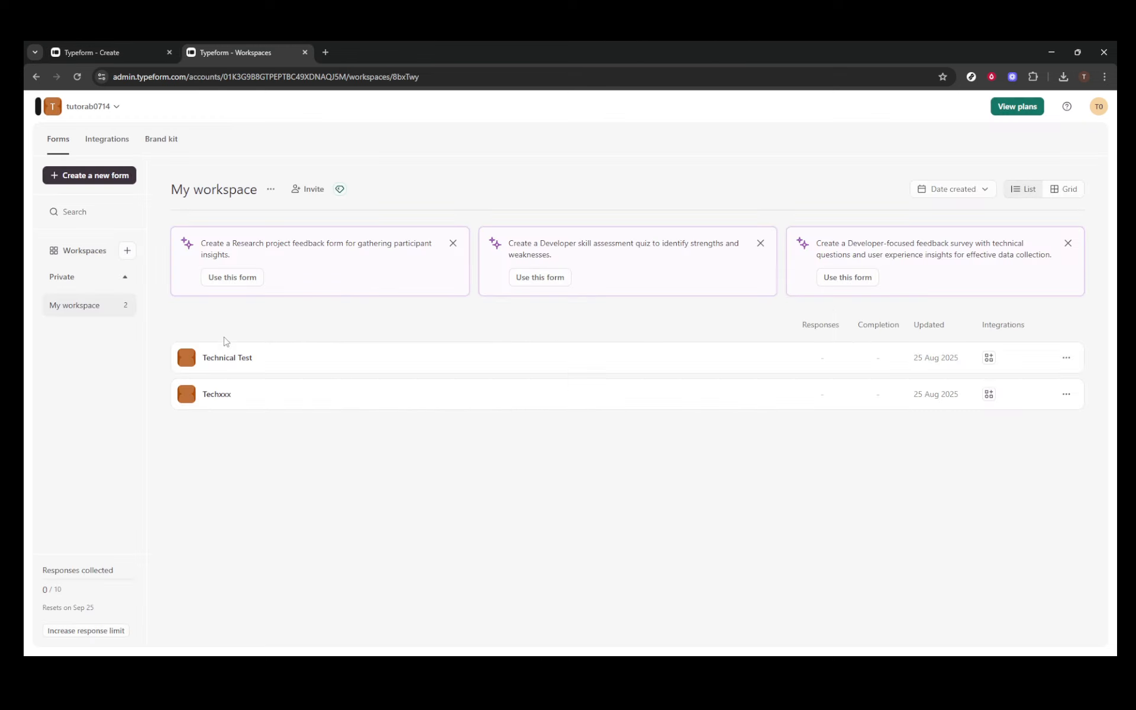
{"action": "left_click", "coordinate": [224, 360]}
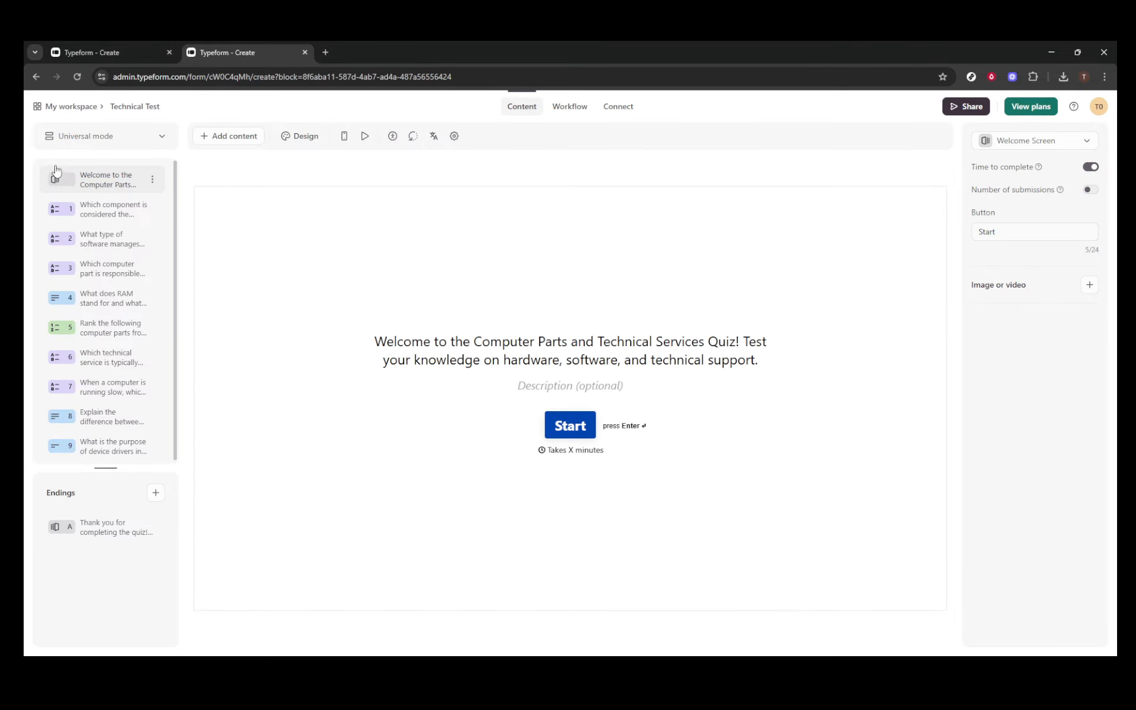
{"action": "left_click", "coordinate": [163, 138]}
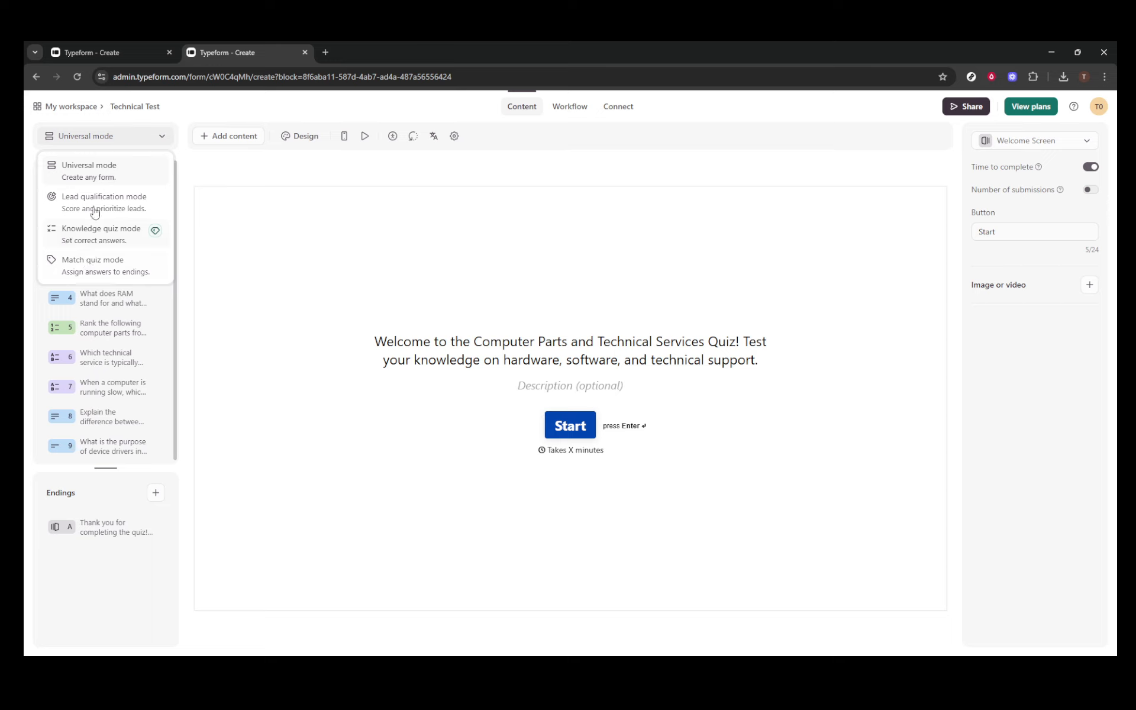
{"action": "left_click", "coordinate": [348, 171]}
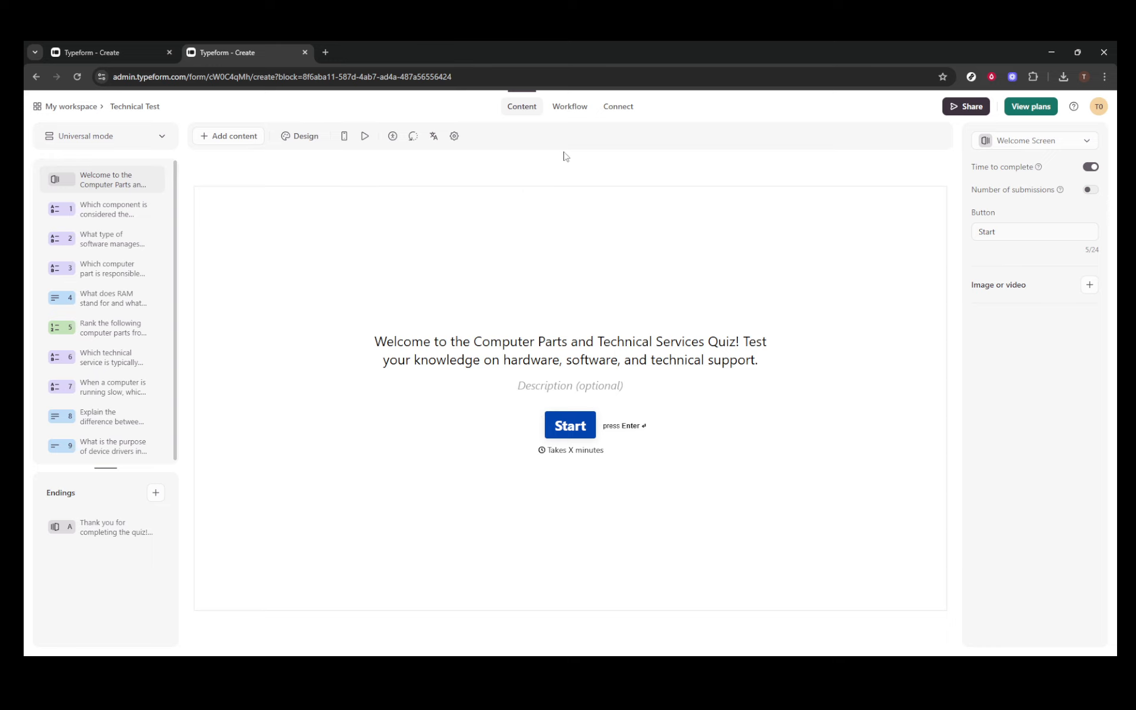
{"action": "left_click", "coordinate": [573, 110]}
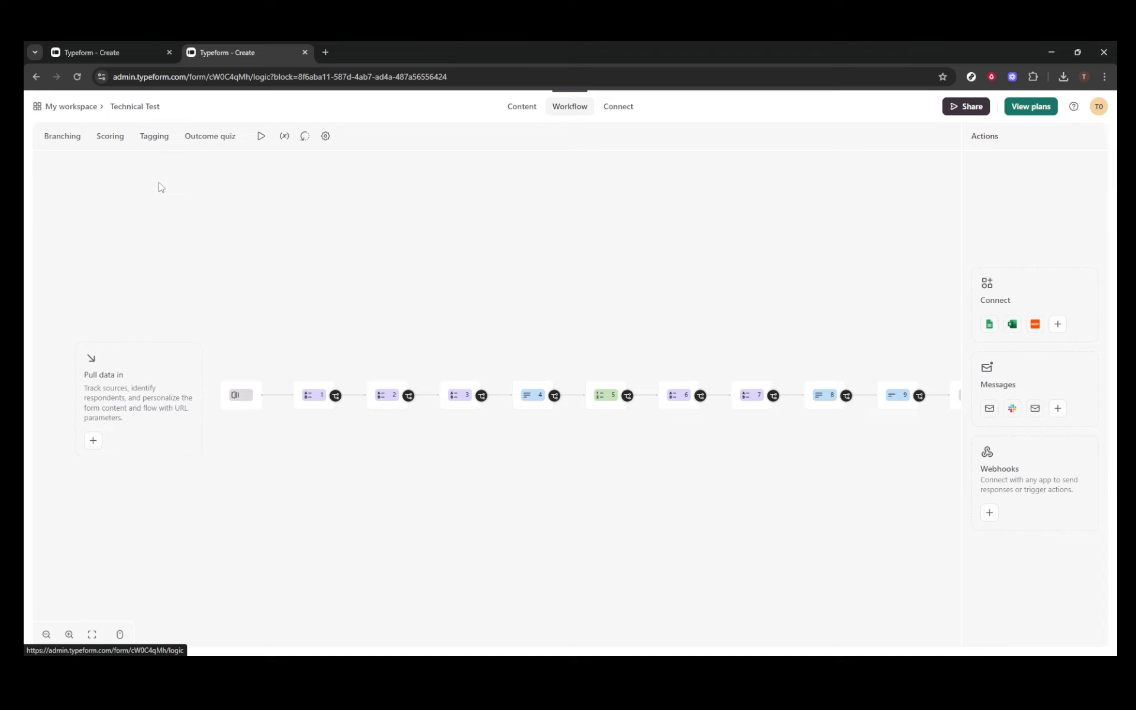
{"action": "left_click", "coordinate": [520, 110]}
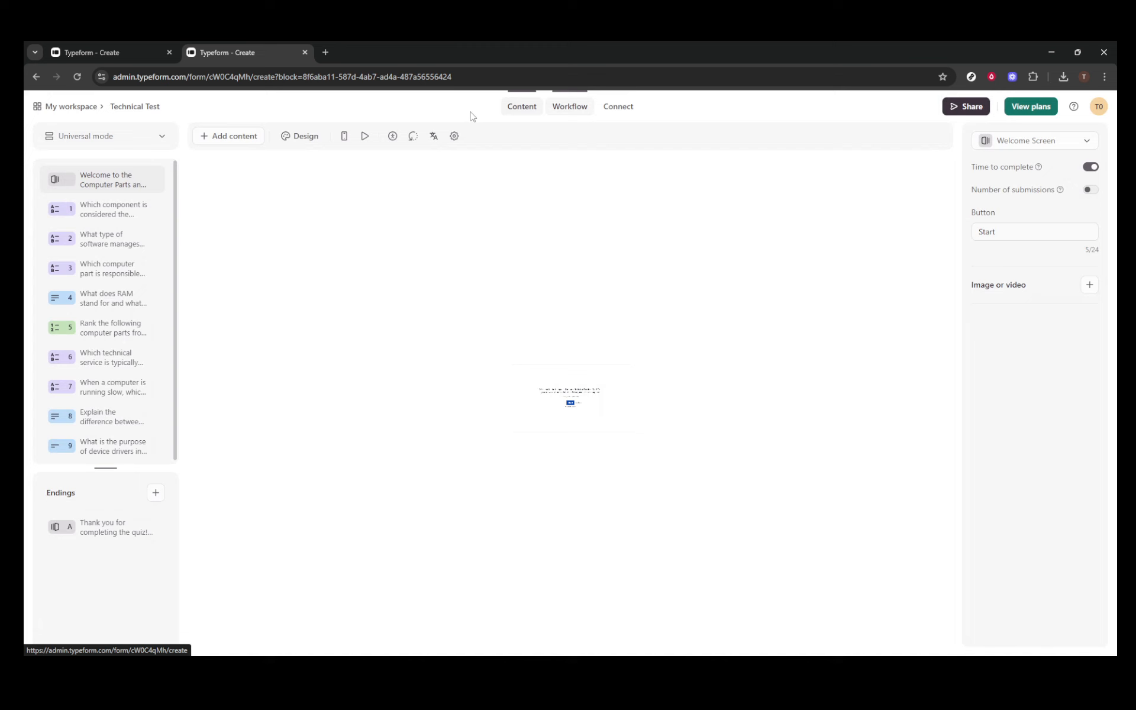
{"action": "left_click", "coordinate": [109, 144]}
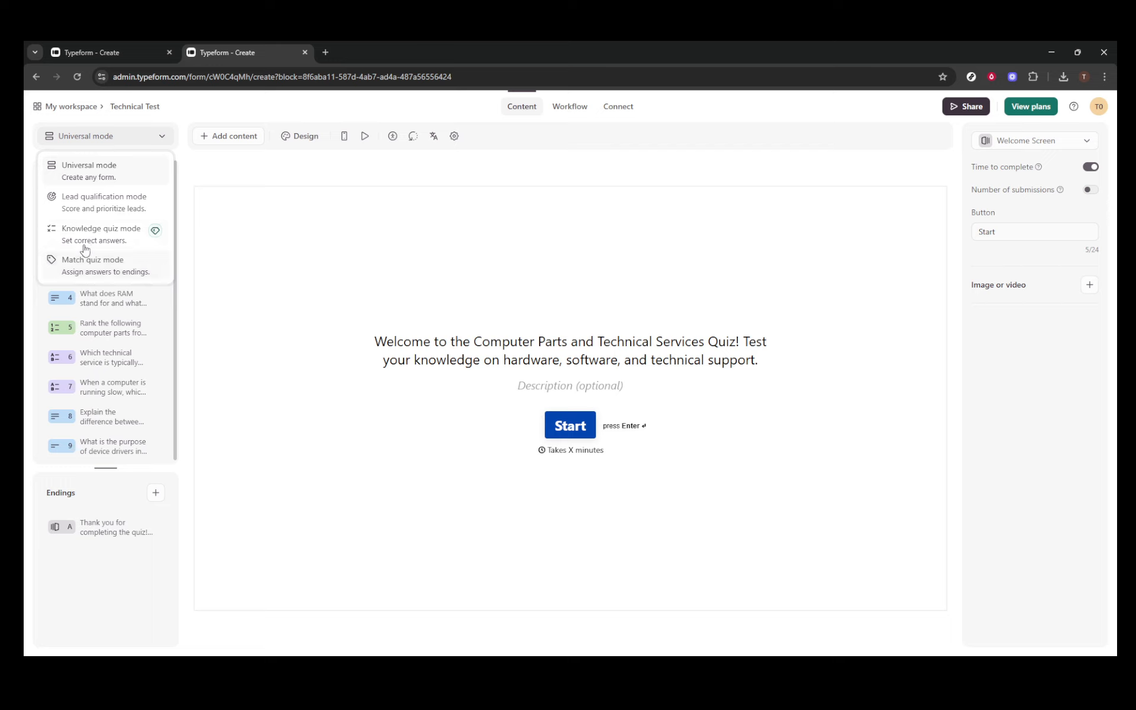
{"action": "left_click", "coordinate": [549, 167]}
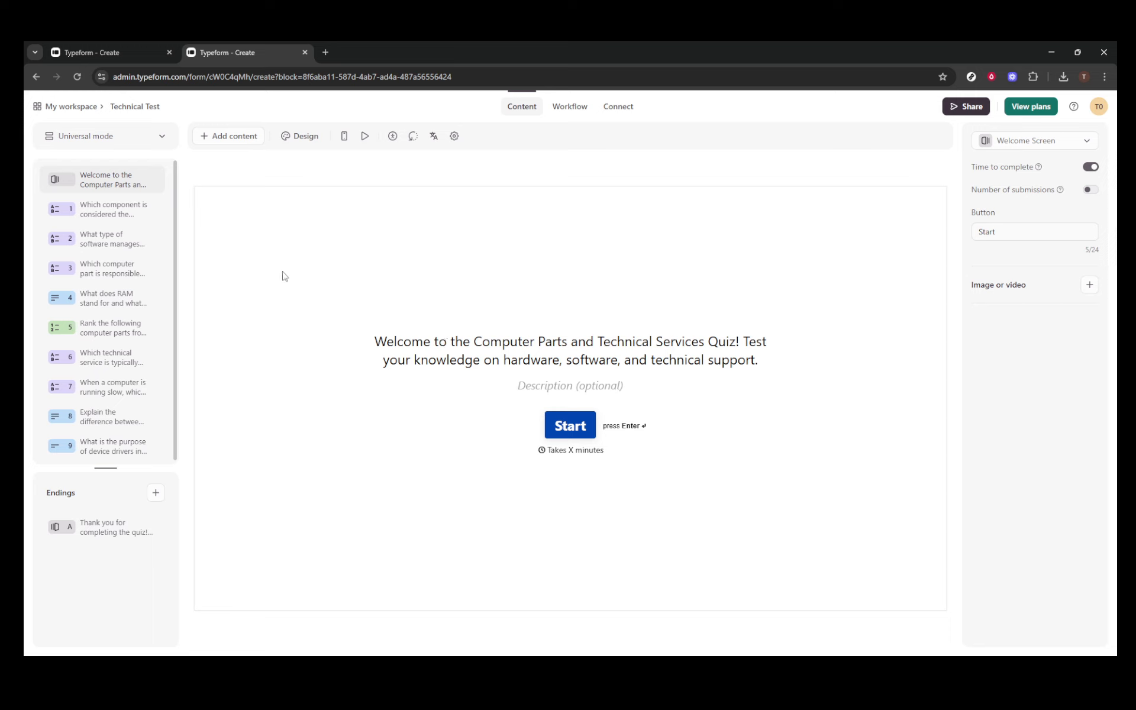
Preview questions 1–9, from the computer's brain through RAM and ranking to device drivers.
{"action": "left_click", "coordinate": [109, 214]}
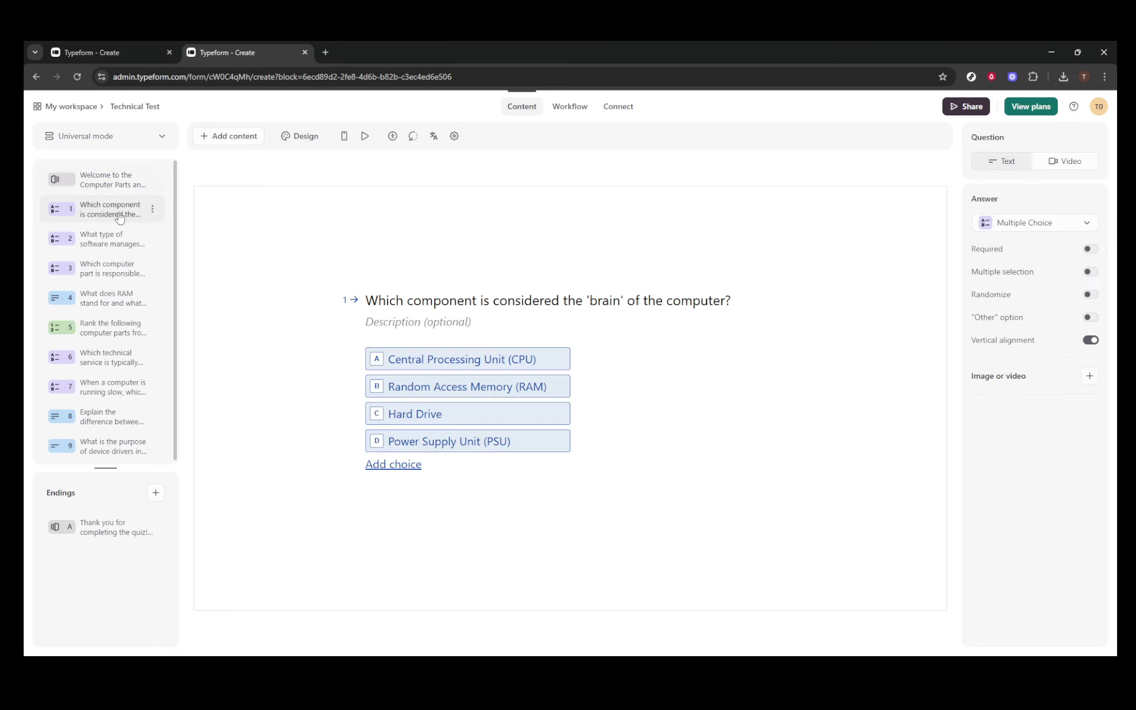
{"action": "left_click", "coordinate": [113, 252]}
{"action": "left_click", "coordinate": [108, 276]}
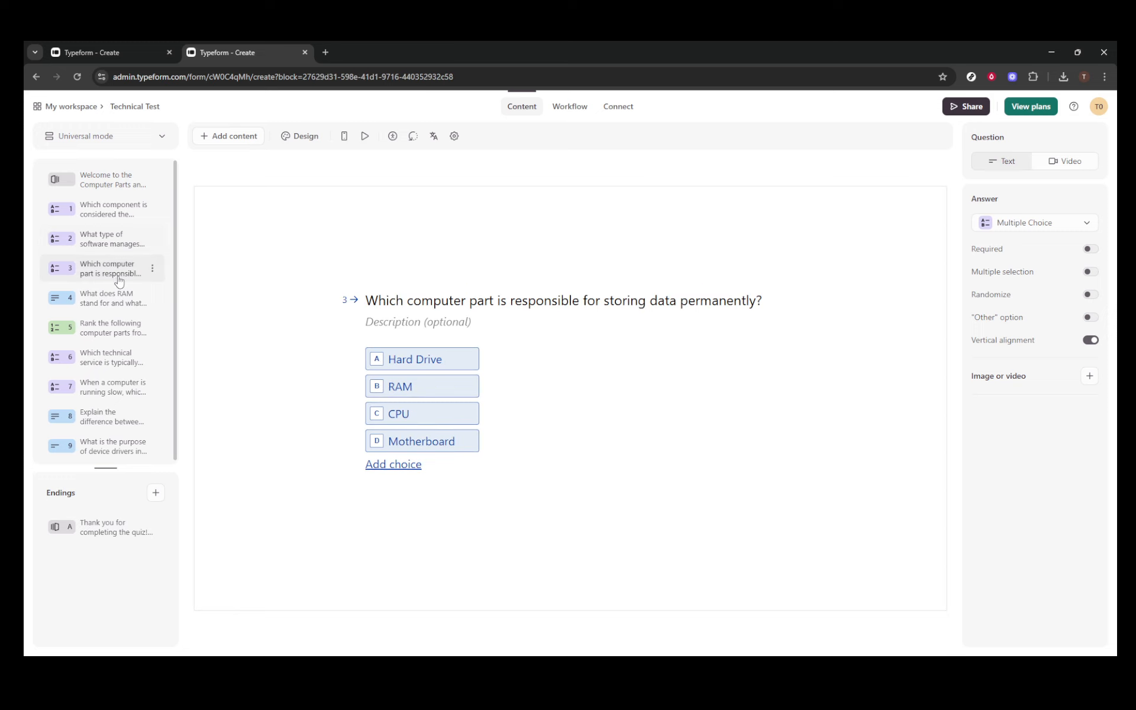
{"action": "left_click", "coordinate": [112, 306]}
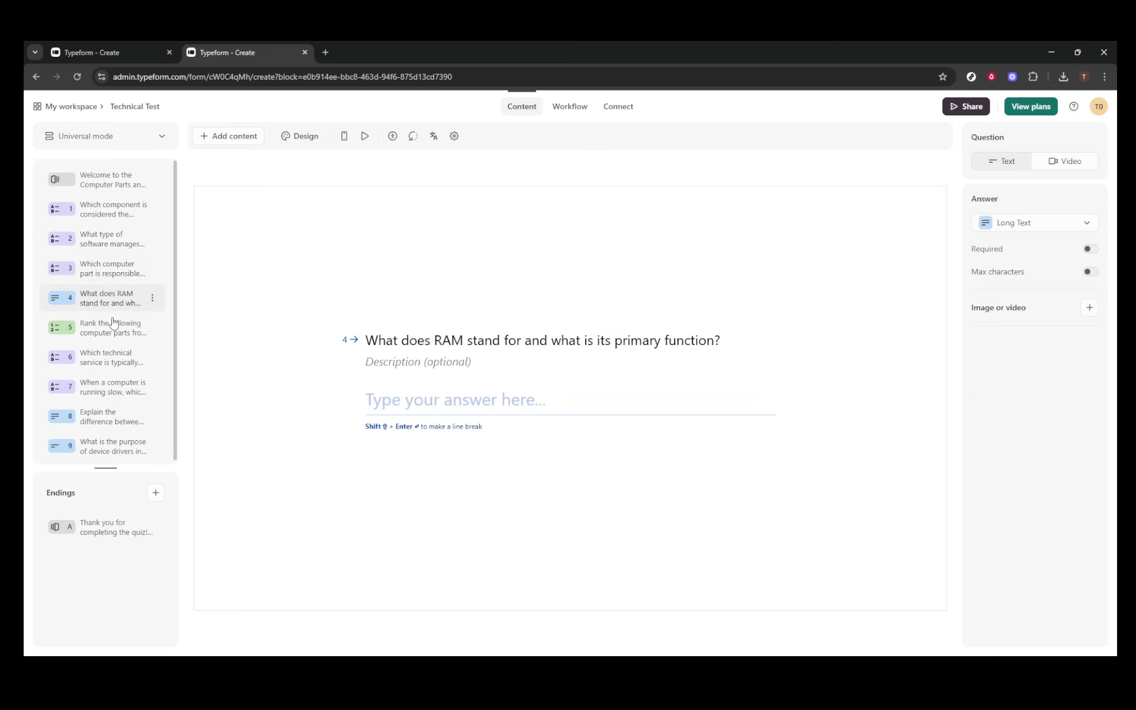
{"action": "left_click", "coordinate": [109, 330]}
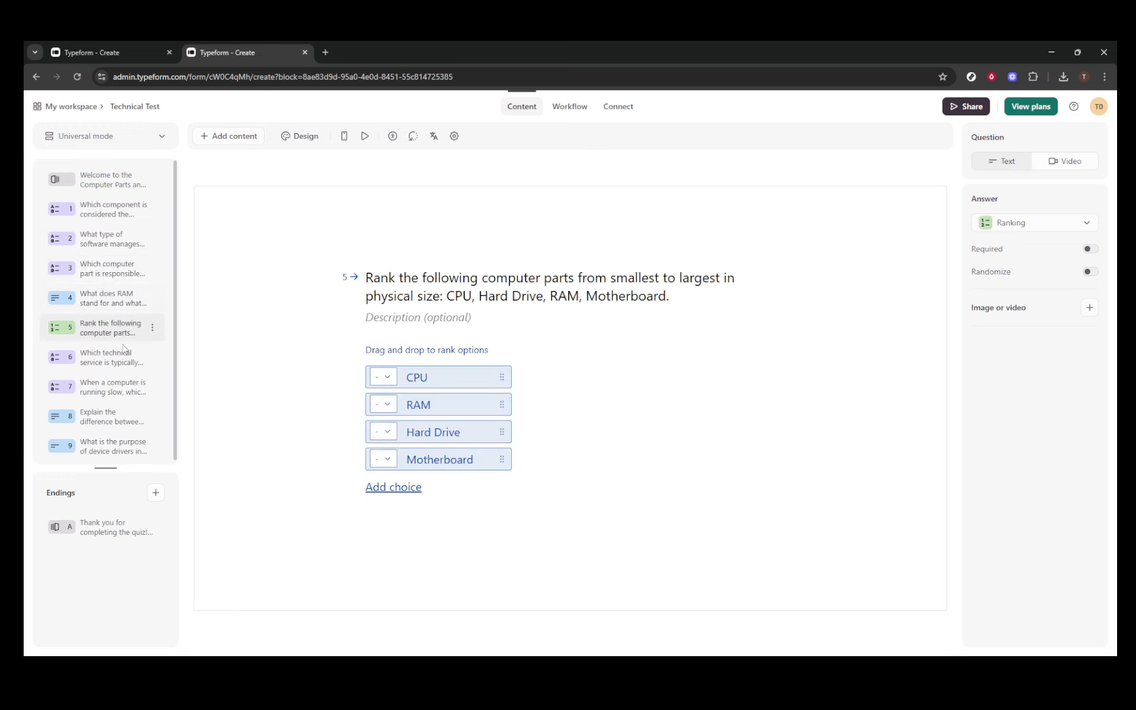
{"action": "left_click", "coordinate": [109, 362]}
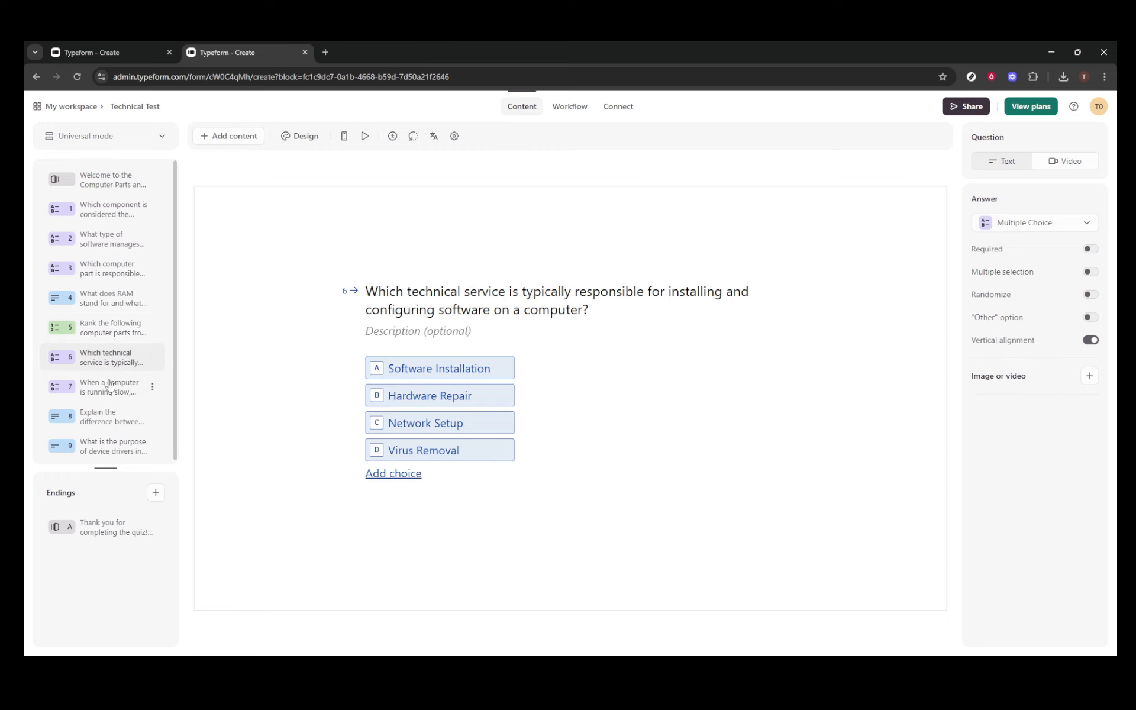
{"action": "left_click", "coordinate": [111, 388]}
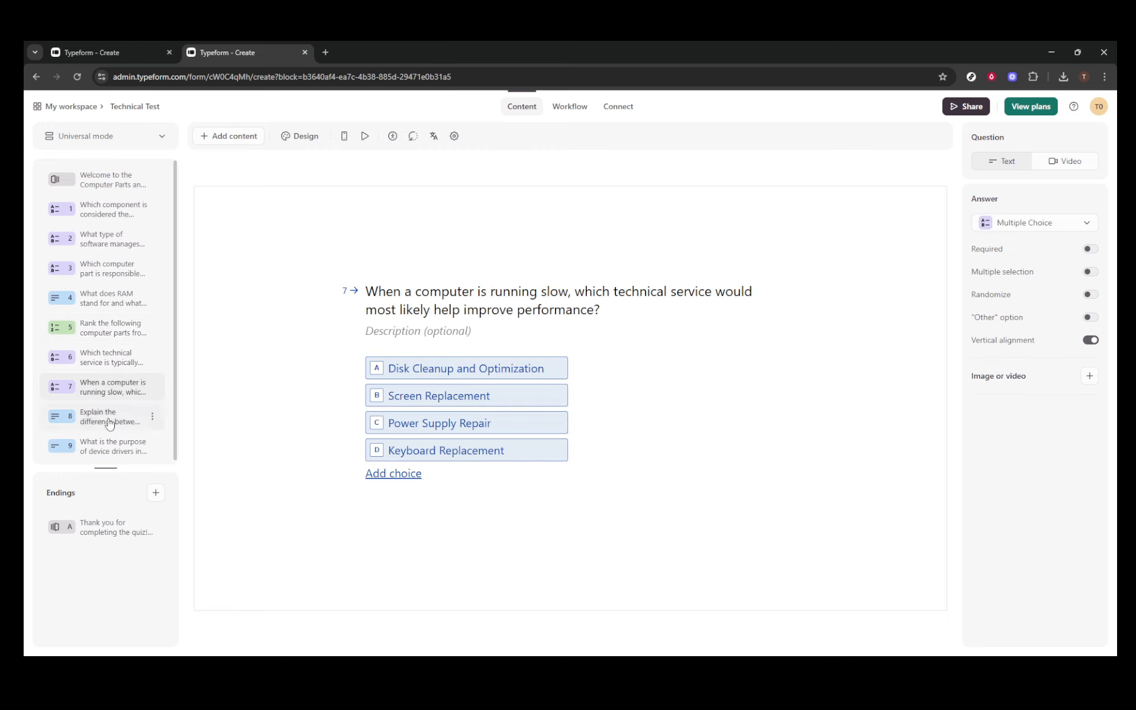
{"action": "left_click", "coordinate": [110, 417]}
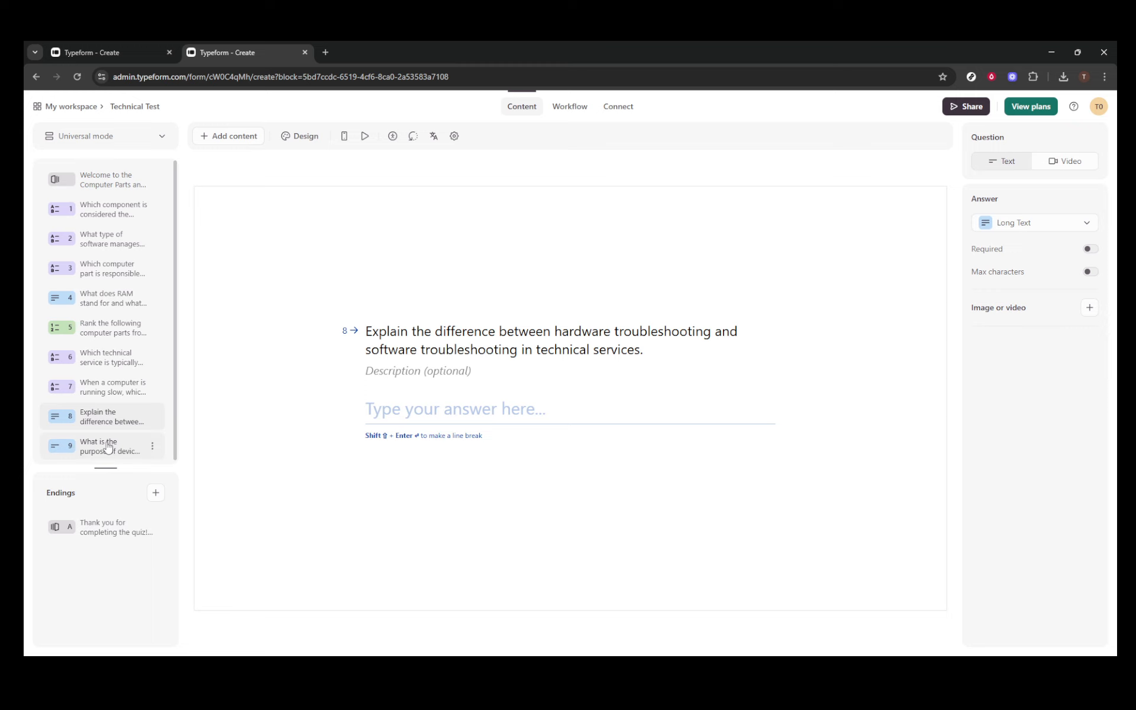
{"action": "left_click", "coordinate": [108, 447]}
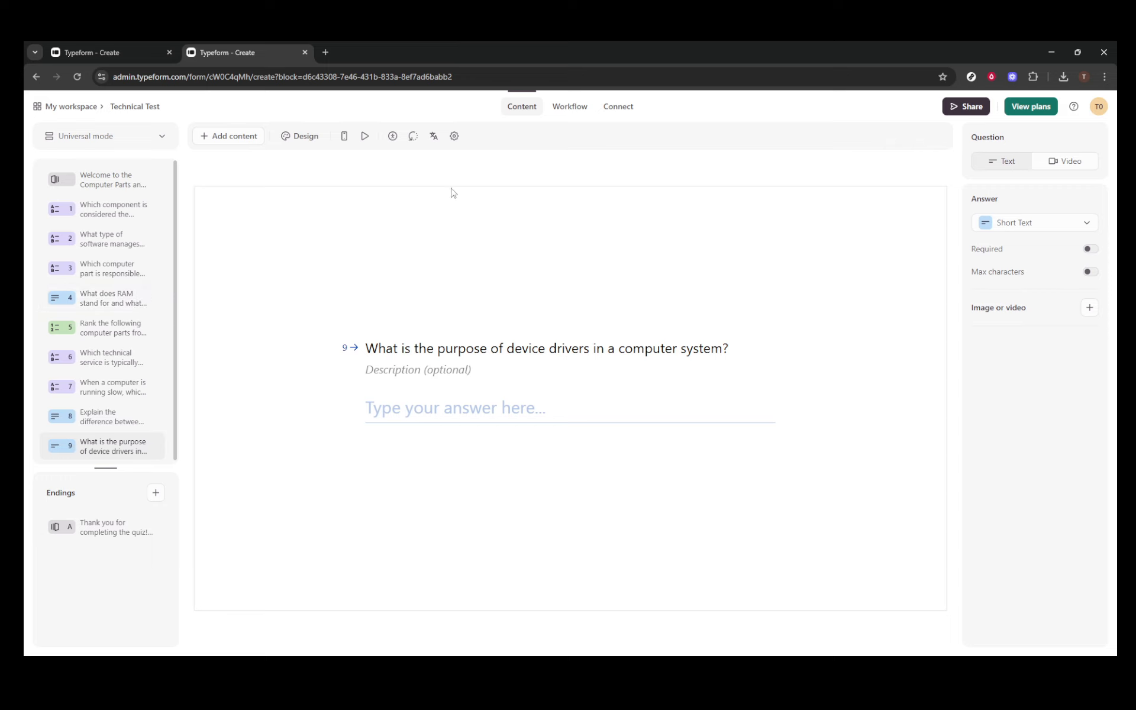
Check question 1's media gallery without adding anything, then view the quiz's Workflow map.
{"action": "left_click", "coordinate": [111, 208]}
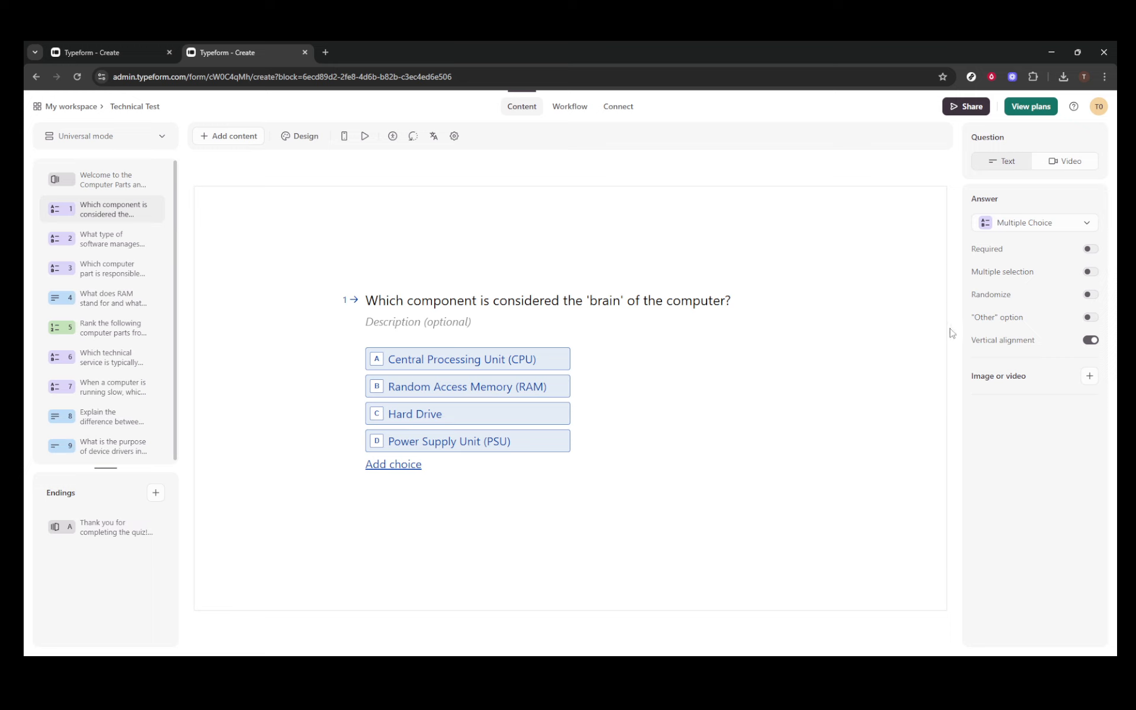
{"action": "left_click", "coordinate": [1089, 377]}
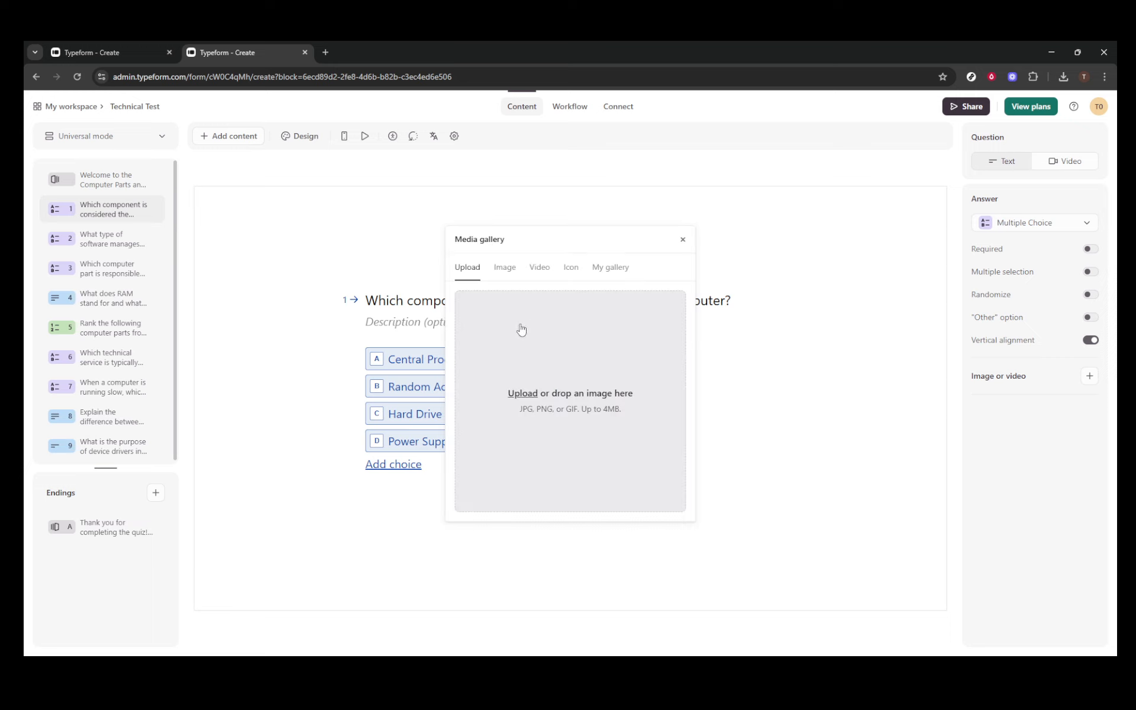
{"action": "left_click", "coordinate": [682, 240]}
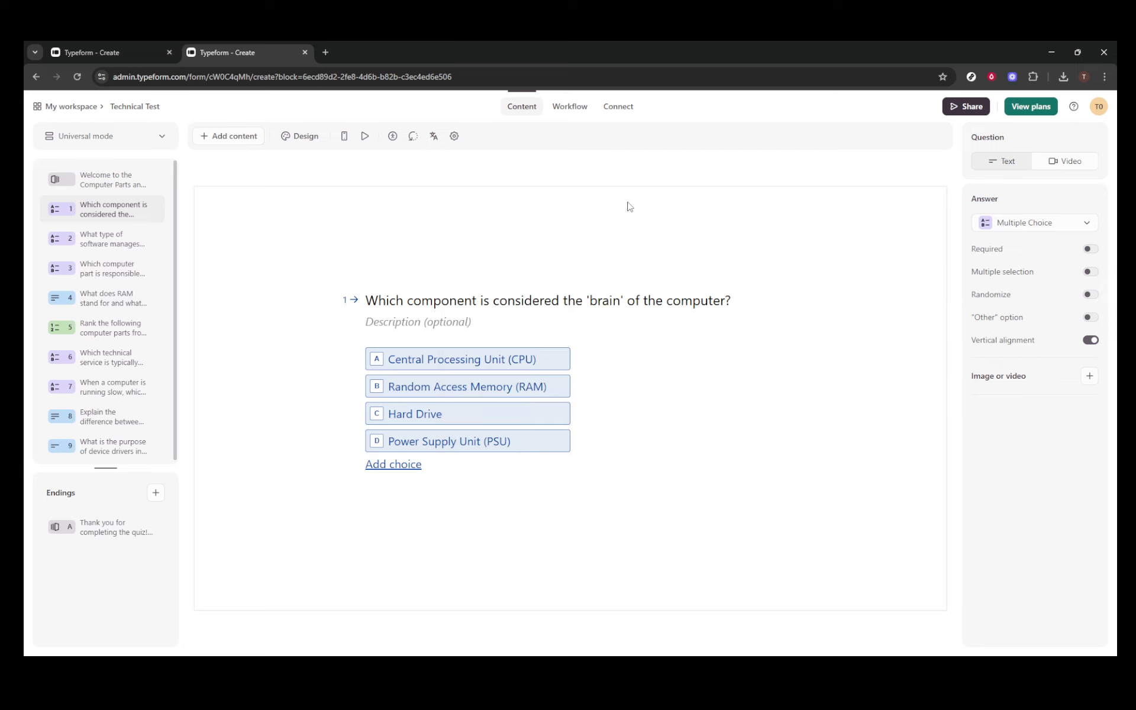
{"action": "left_click", "coordinate": [572, 106]}
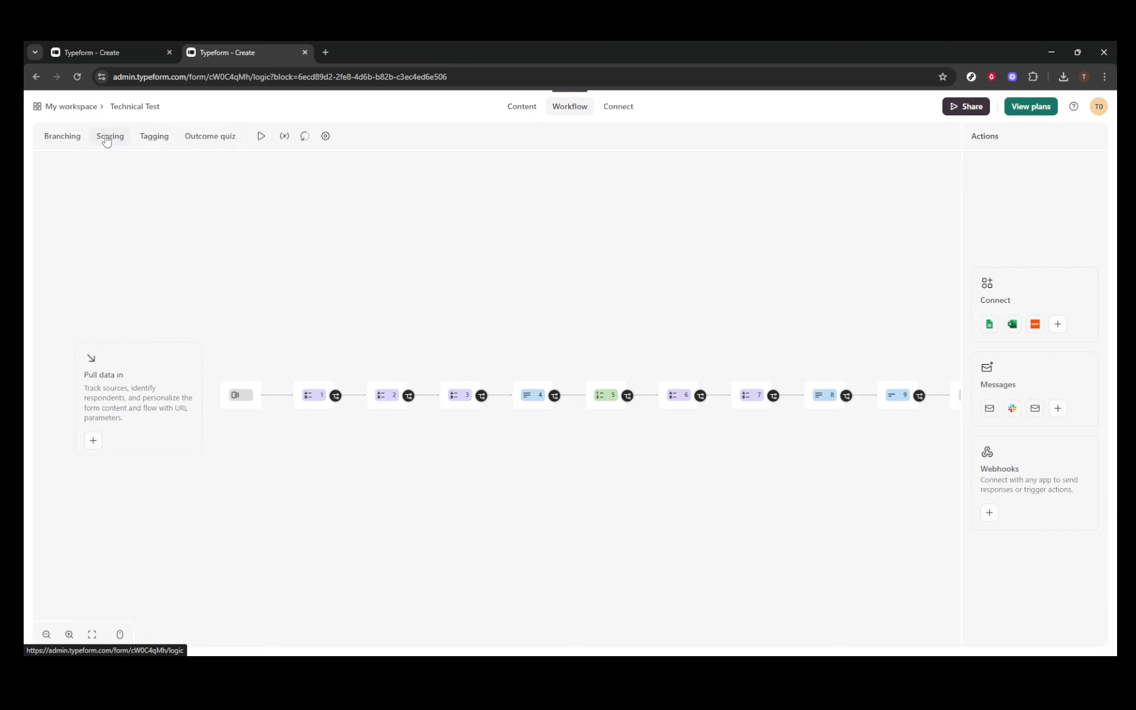
{"action": "left_click", "coordinate": [62, 137]}
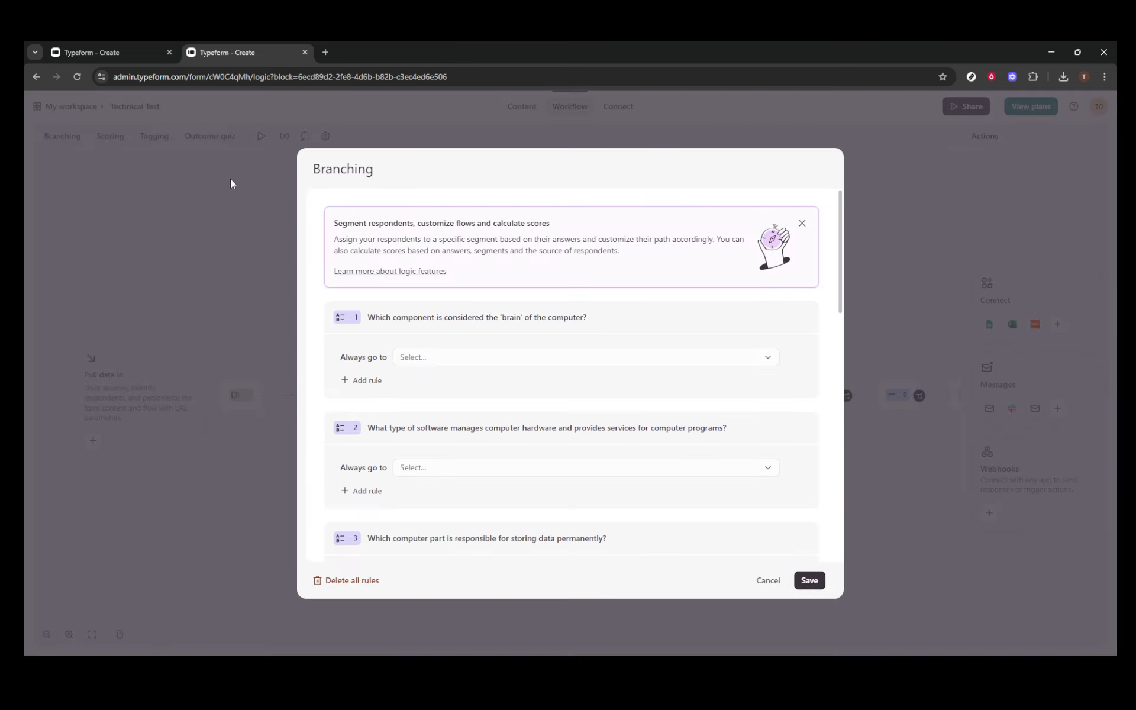
{"action": "left_click", "coordinate": [769, 358]}
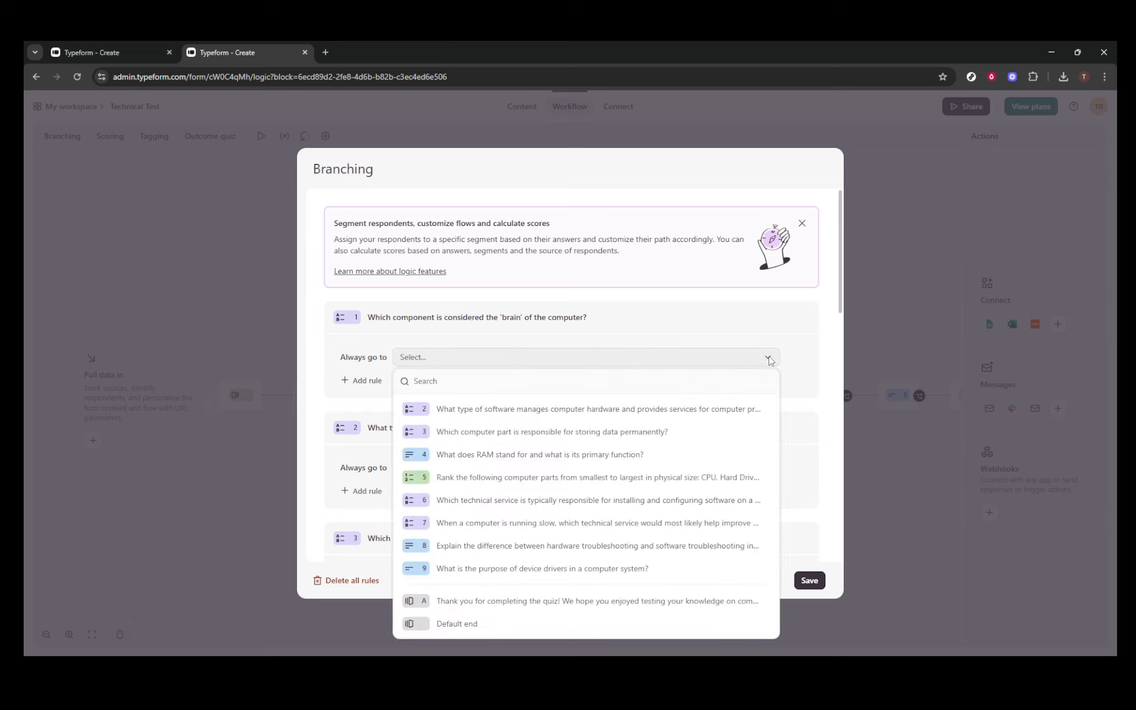
{"action": "left_click", "coordinate": [769, 358]}
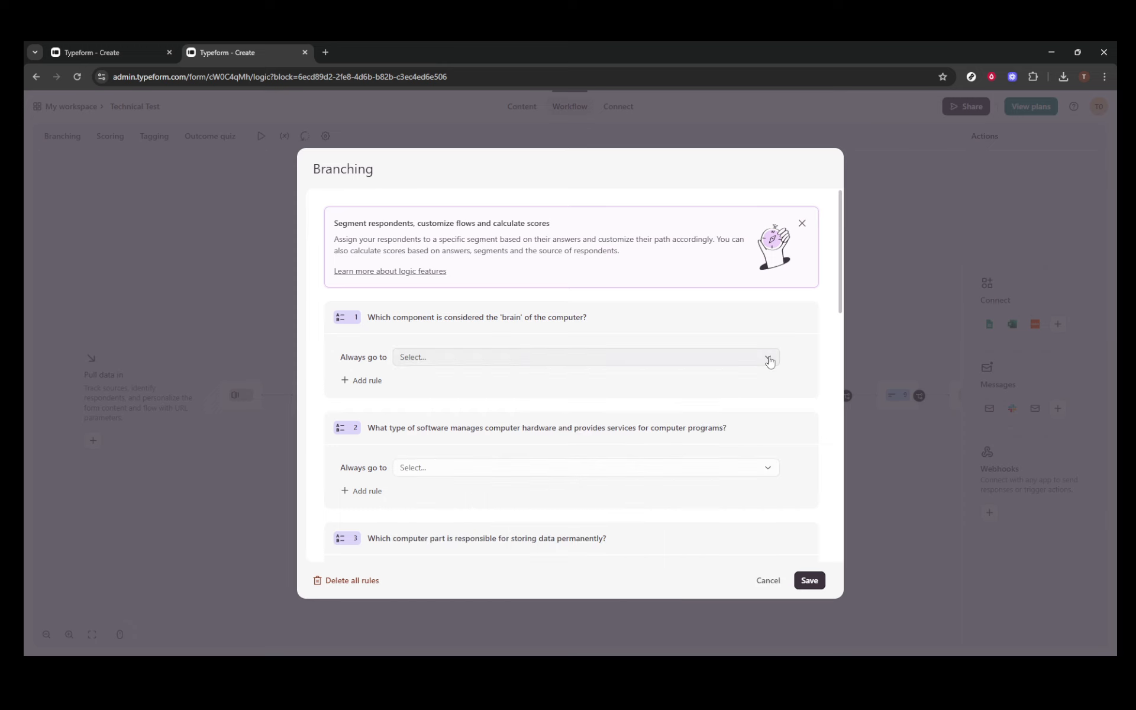
{"action": "left_click", "coordinate": [767, 472]}
{"action": "left_click", "coordinate": [768, 473]}
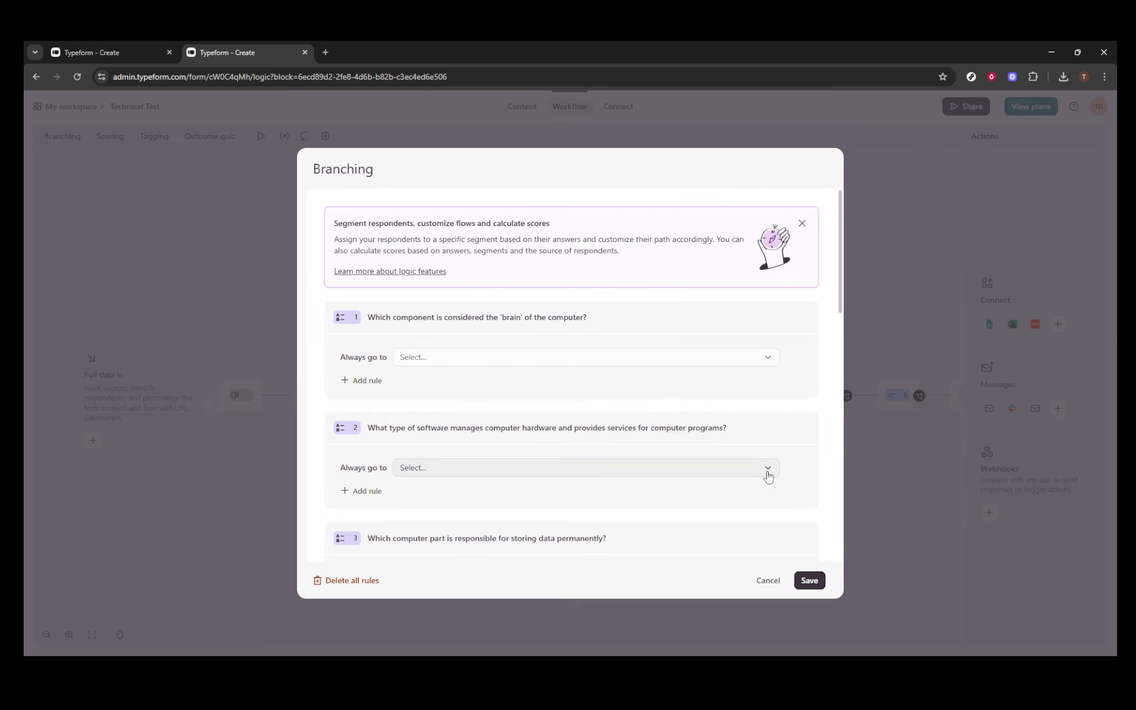
{"action": "scroll", "coordinate": [798, 492], "scroll_direction": "down", "scroll_amount": 1}
{"action": "scroll", "coordinate": [798, 492], "scroll_direction": "down", "scroll_amount": 1}
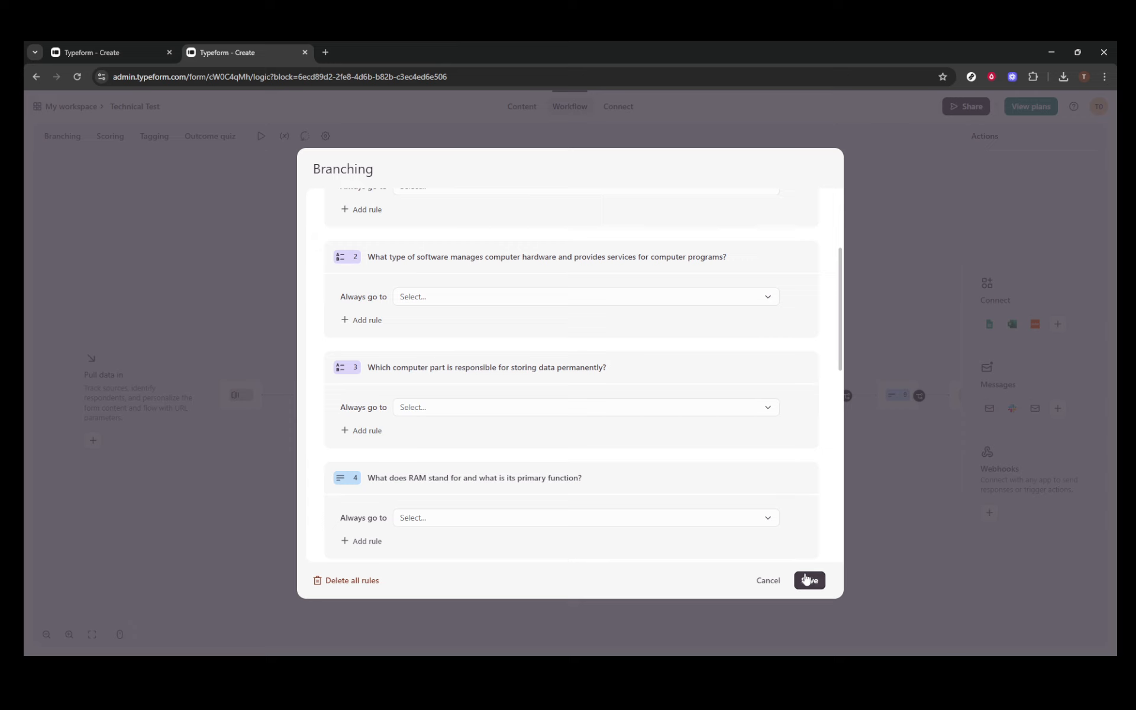
{"action": "left_click", "coordinate": [766, 583]}
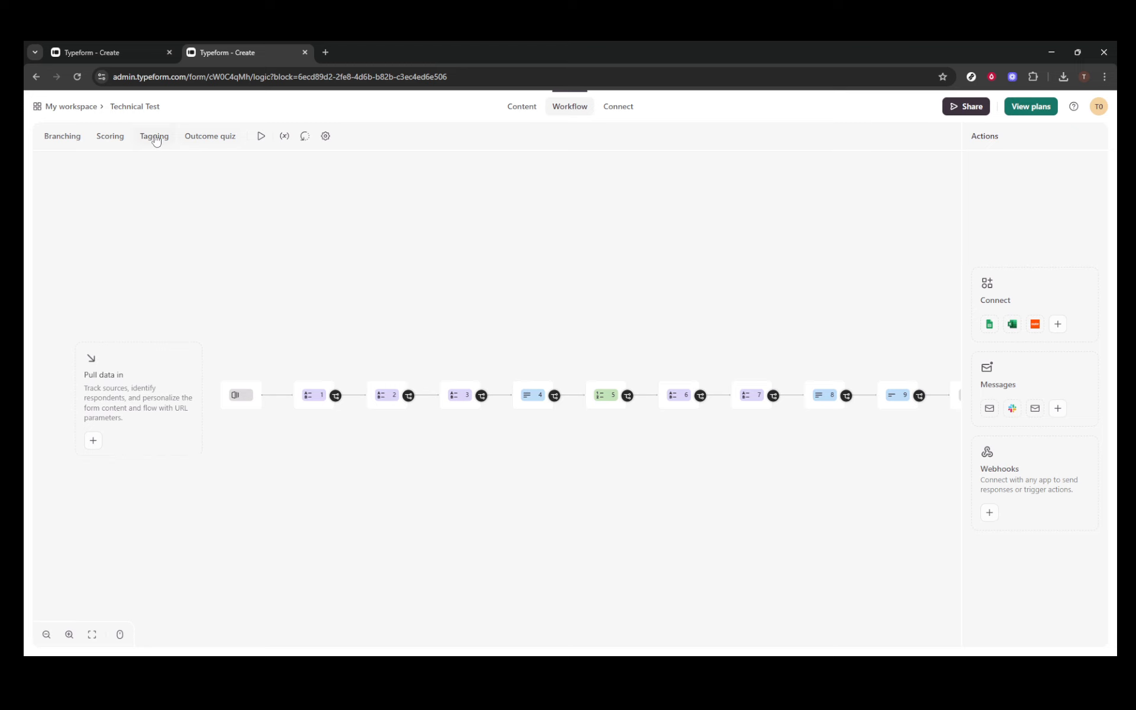
{"action": "left_click", "coordinate": [112, 136]}
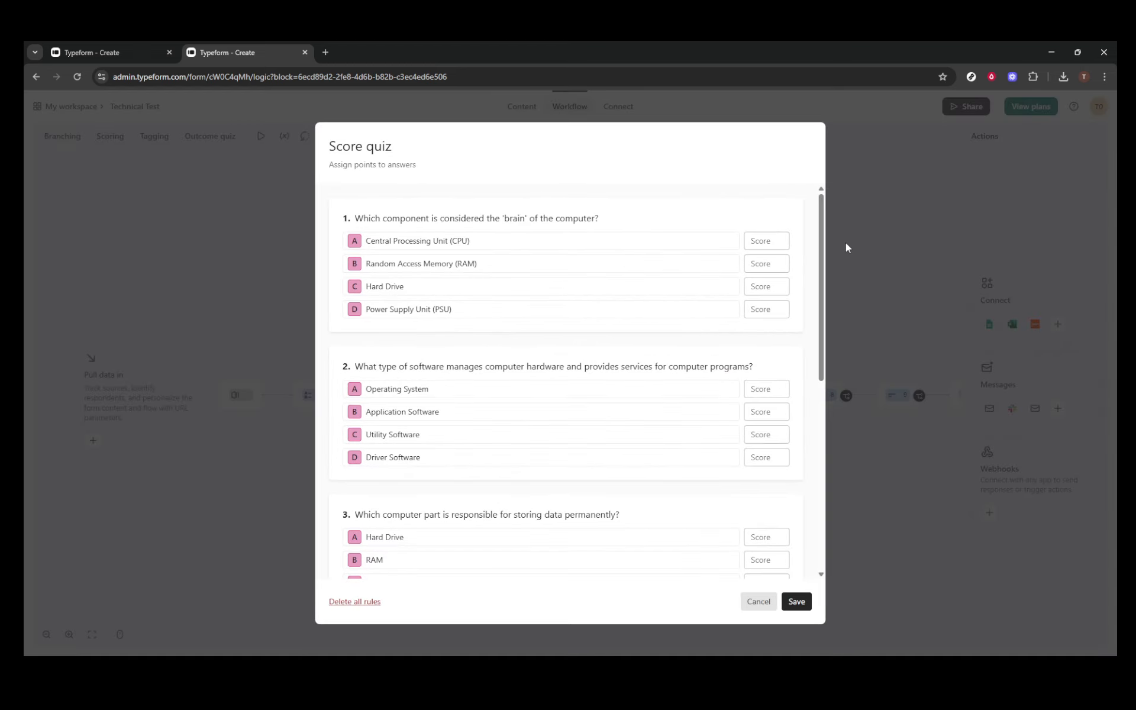
{"action": "left_click_drag", "start_coordinate": [826, 229], "coordinate": [832, 176]}
{"action": "left_click", "coordinate": [759, 601]}
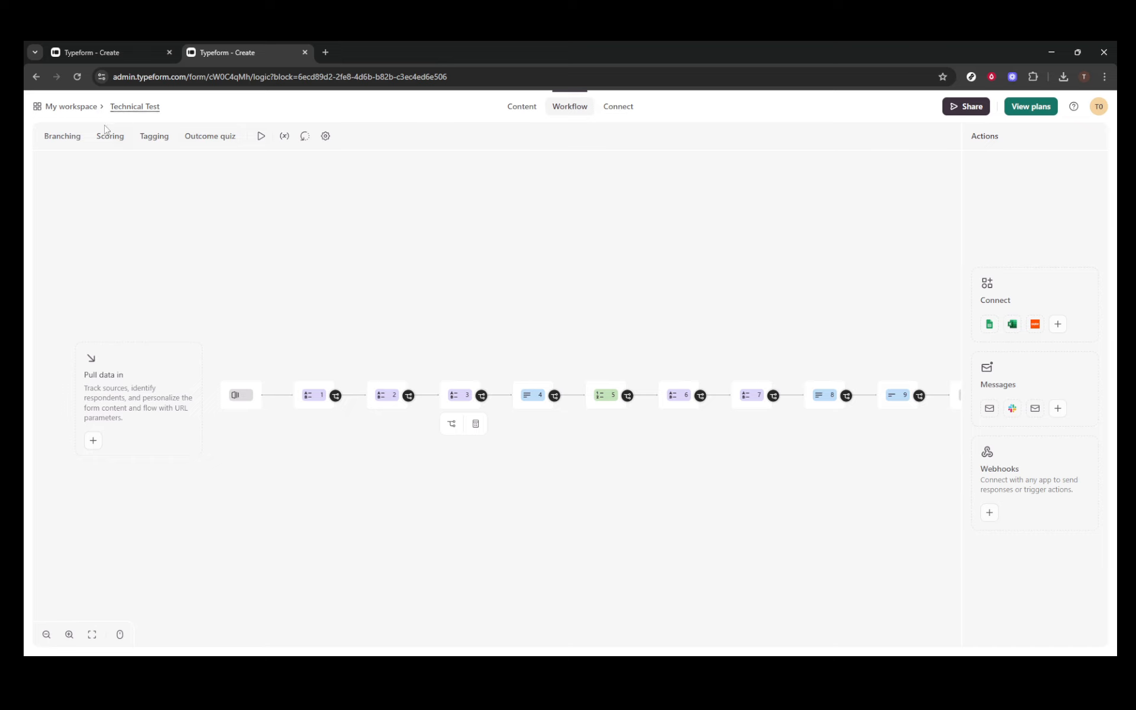
Go back to Content on the welcome screen, checking and cancelling Form settings.
{"action": "left_click", "coordinate": [526, 112]}
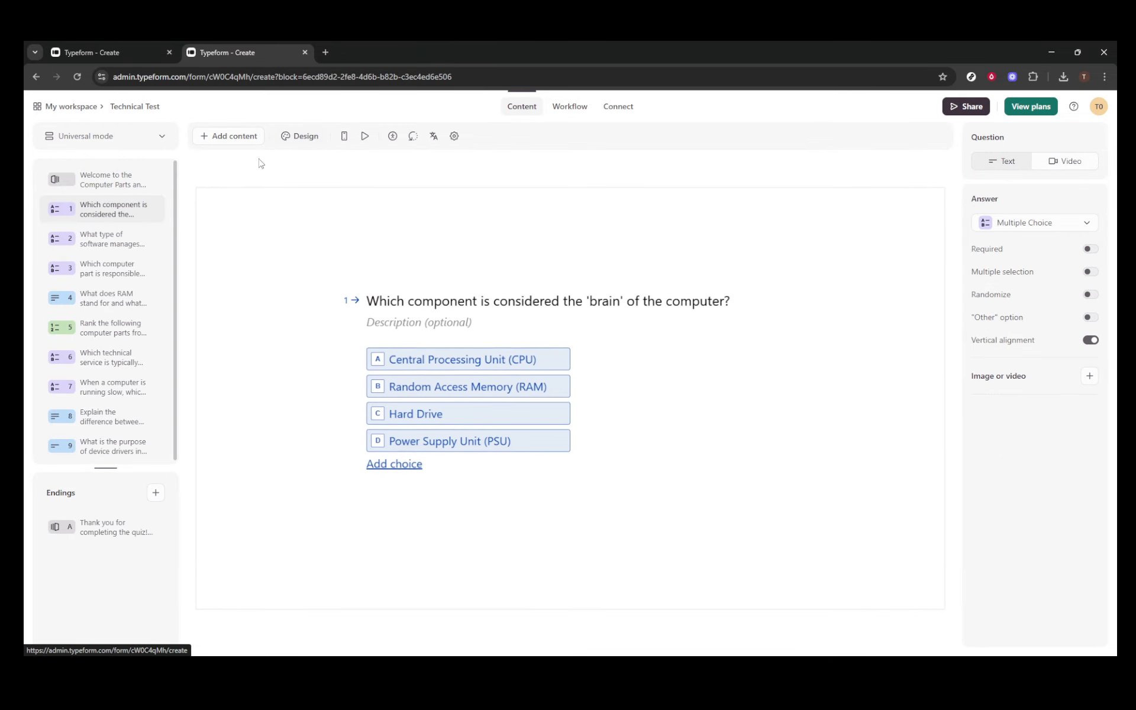
{"action": "left_click", "coordinate": [114, 184]}
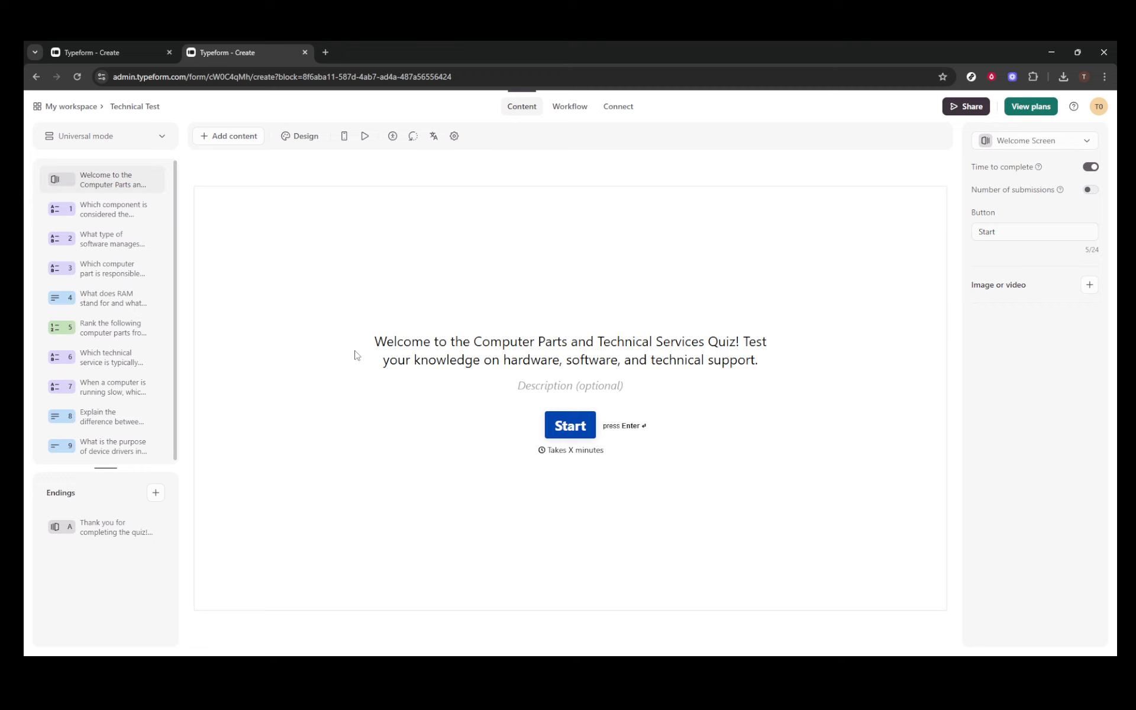
{"action": "left_click", "coordinate": [453, 136]}
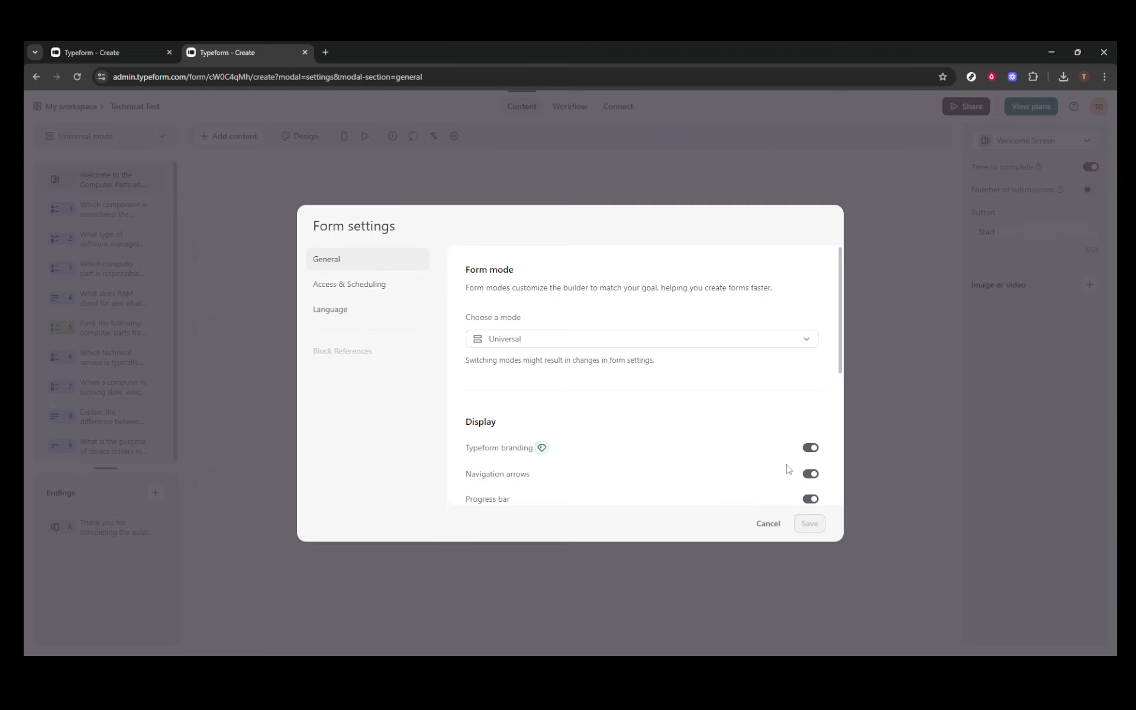
{"action": "left_click", "coordinate": [767, 524]}
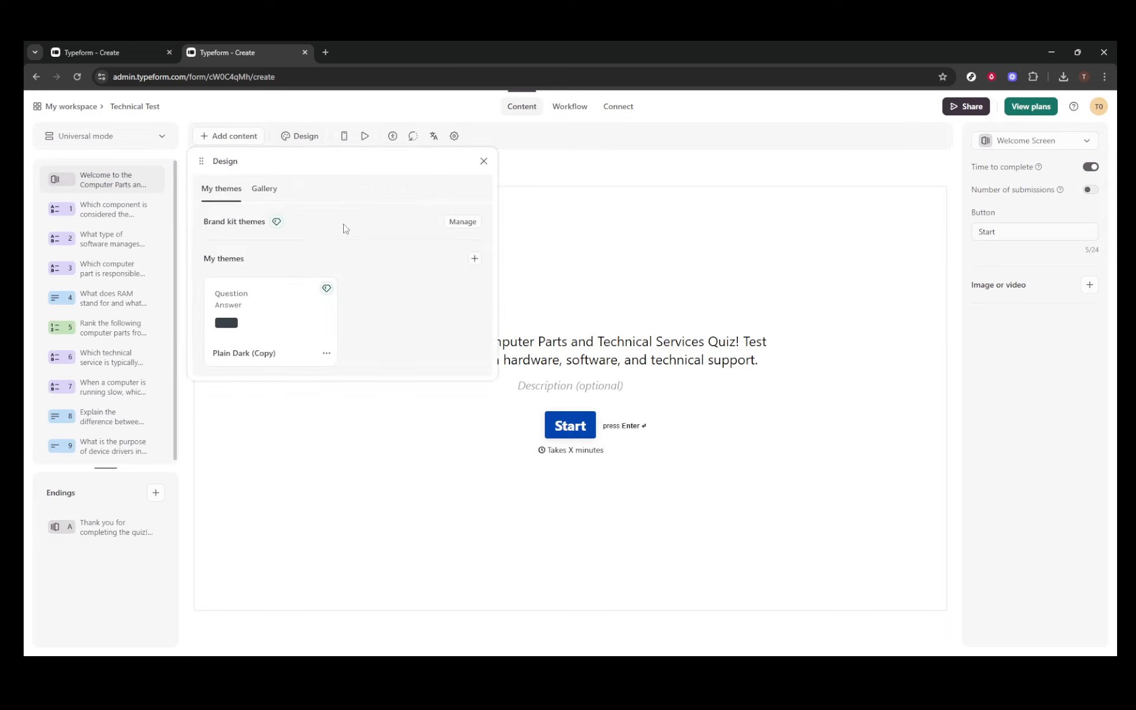
Apply the gallery's Plain Dark theme to the quiz and close the Design panel.
{"action": "left_click", "coordinate": [265, 189]}
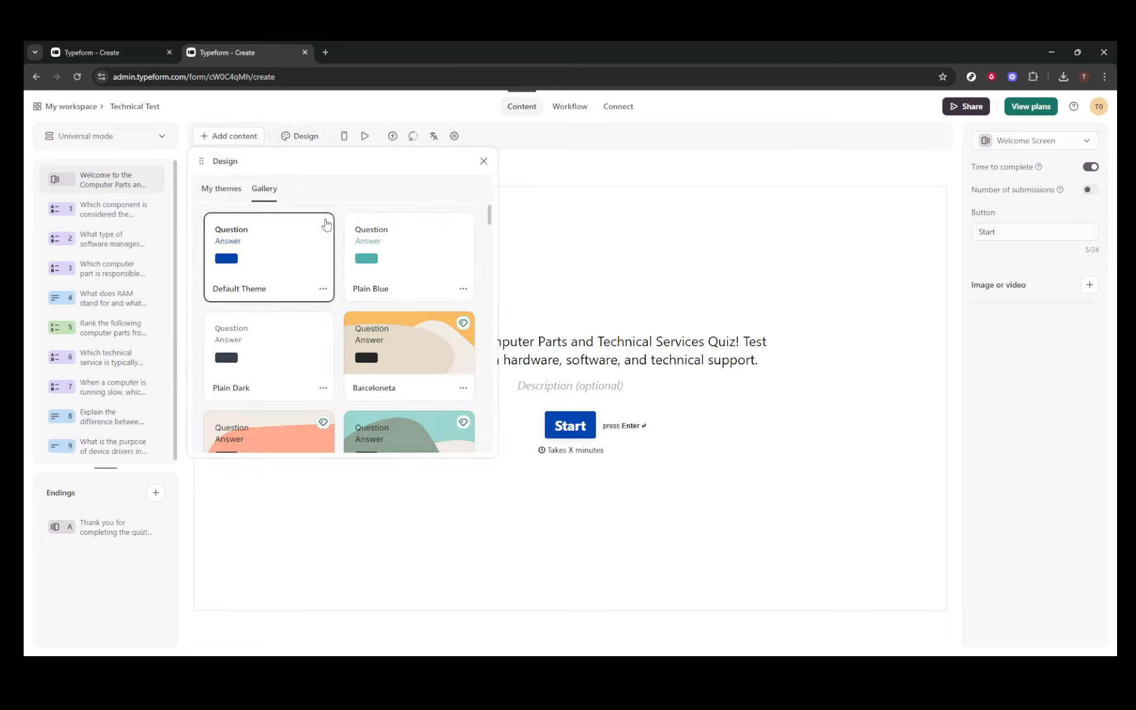
{"action": "left_click", "coordinate": [267, 355]}
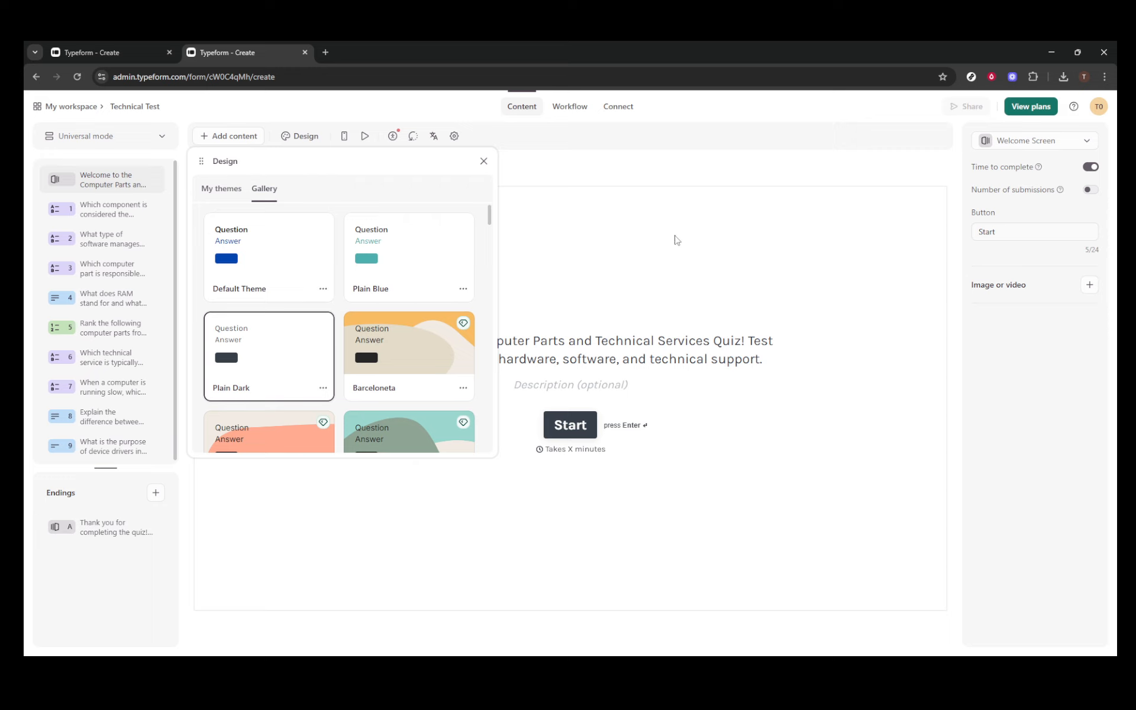
{"action": "left_click", "coordinate": [484, 161]}
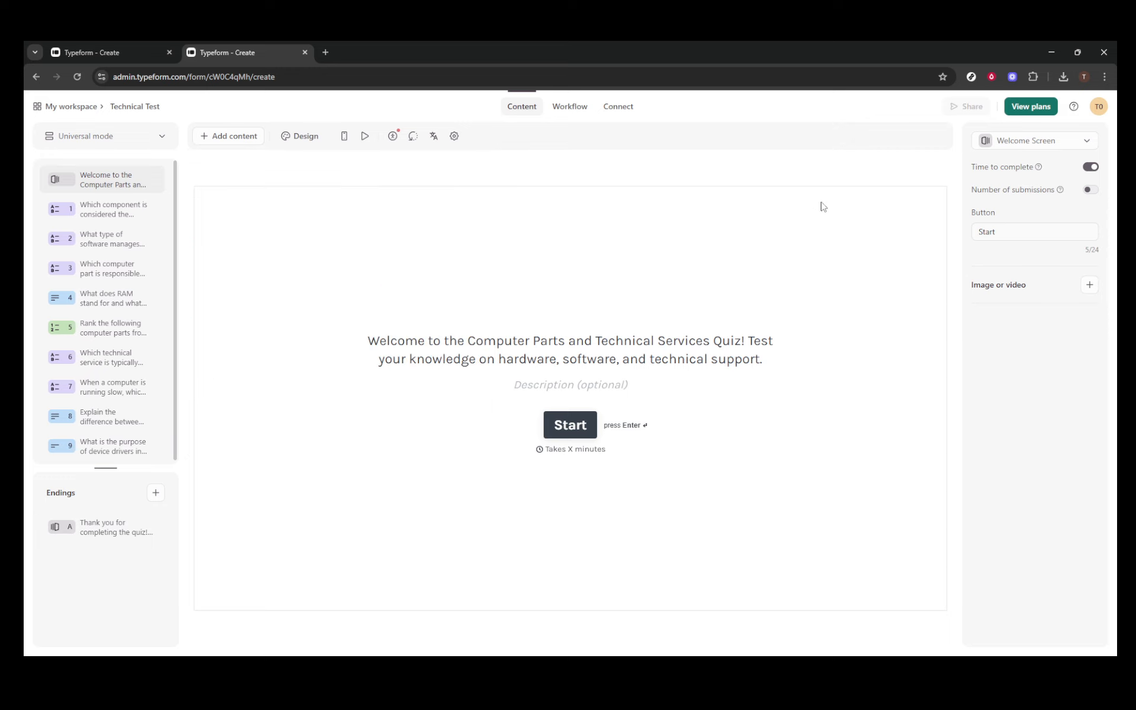